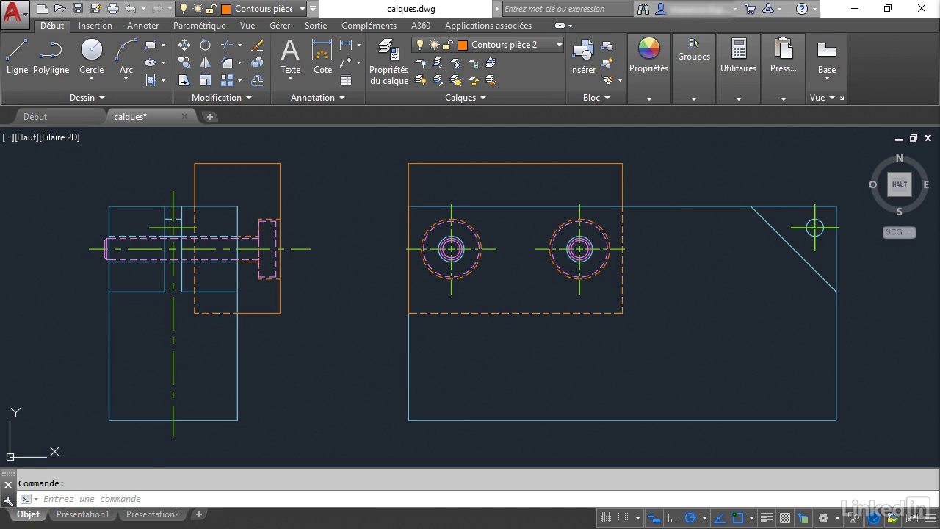
Open the Layer Properties Manager with PL, nudge the palette, and collapse its filter tree.
click(648, 101)
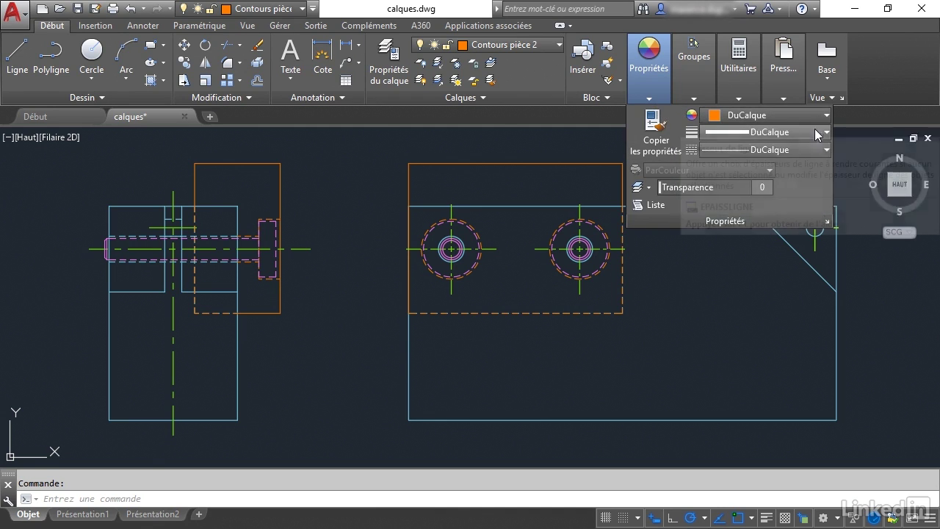
key(Escape)
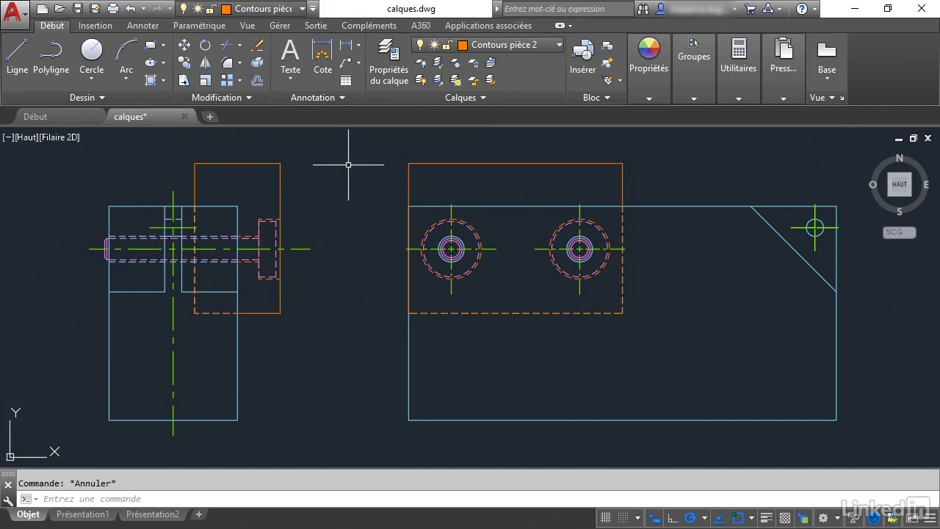
text(PL)
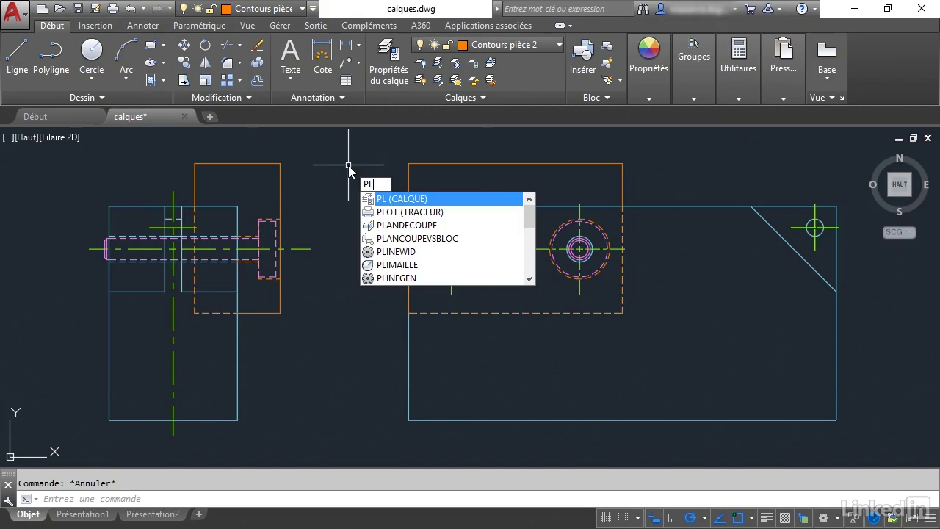
key(Return)
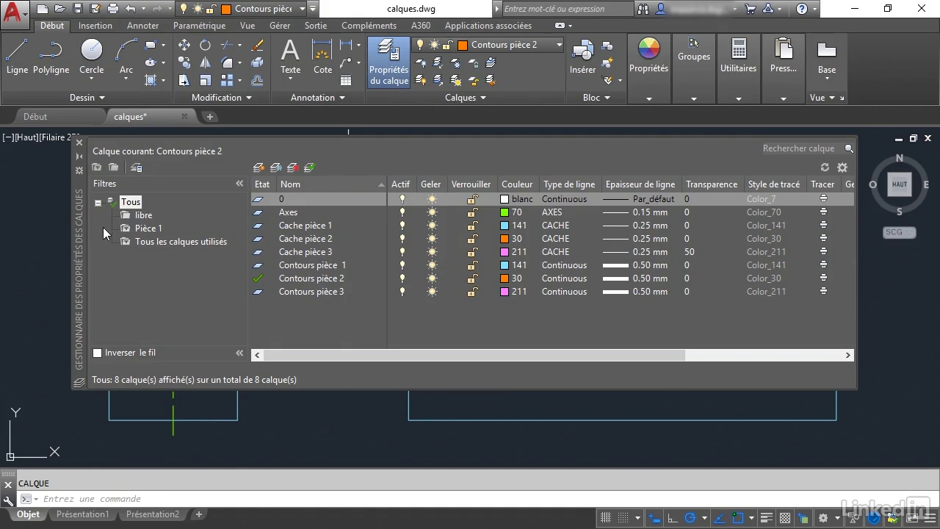
mouse_move(78, 232)
mouse_down()
mouse_move(65, 229)
mouse_move(62, 238)
mouse_up()
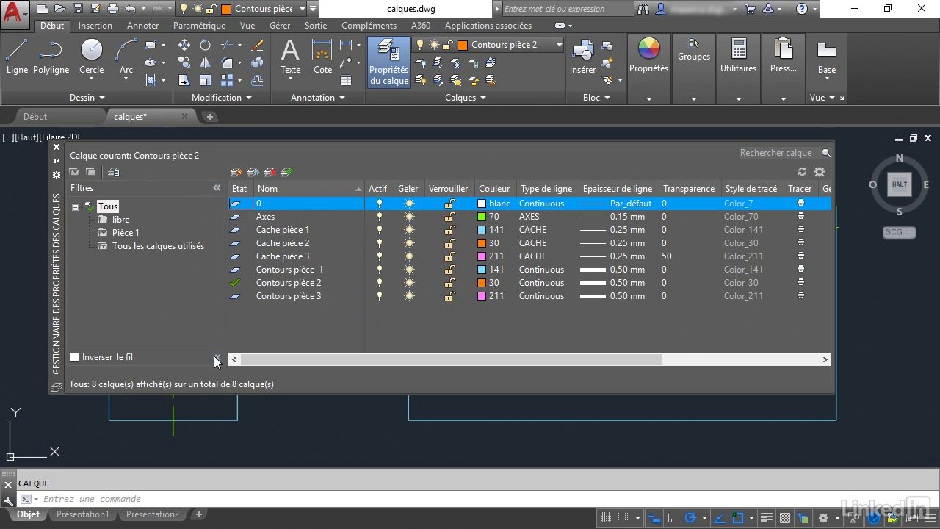
click(217, 188)
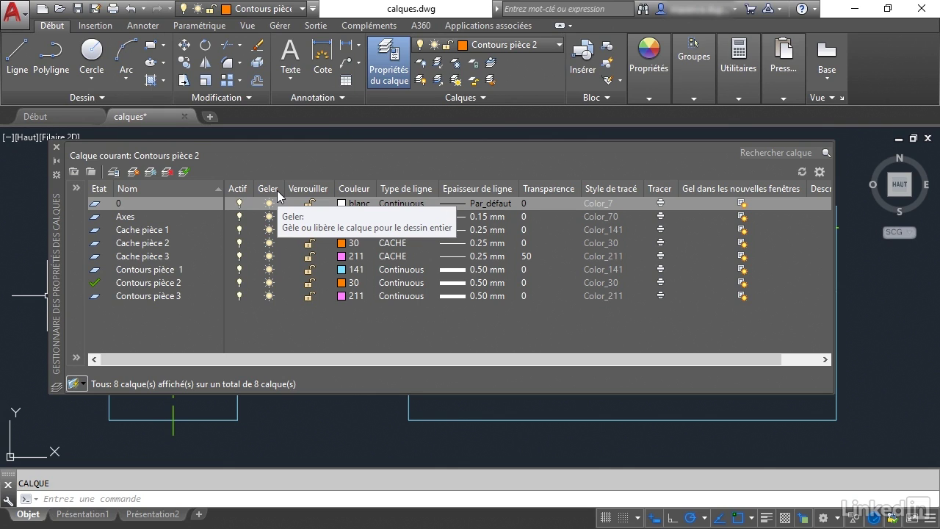
Select layer 0 in the widened layer list for editing.
click(238, 209)
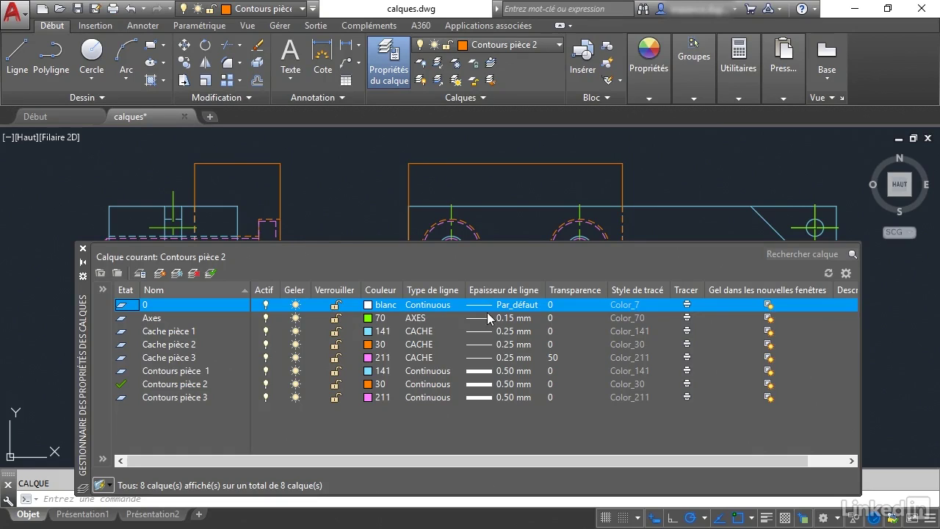
Load the DIVISE linetype and assign it to layer 0 instead of Continuous.
click(430, 305)
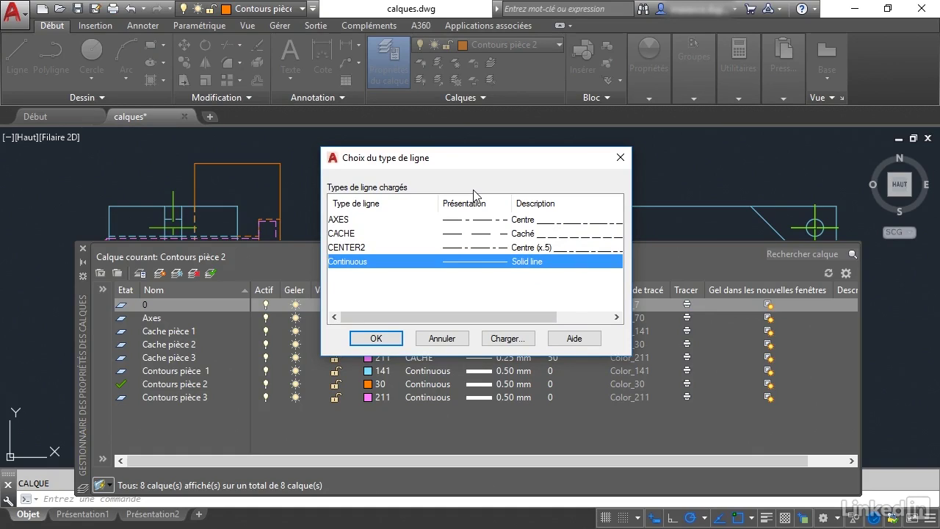
click(508, 338)
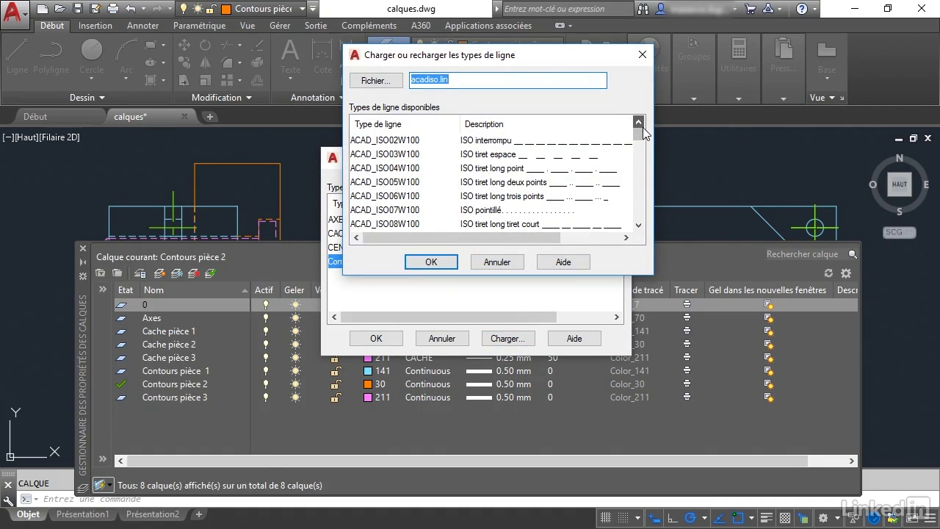
drag(638, 134, 638, 162)
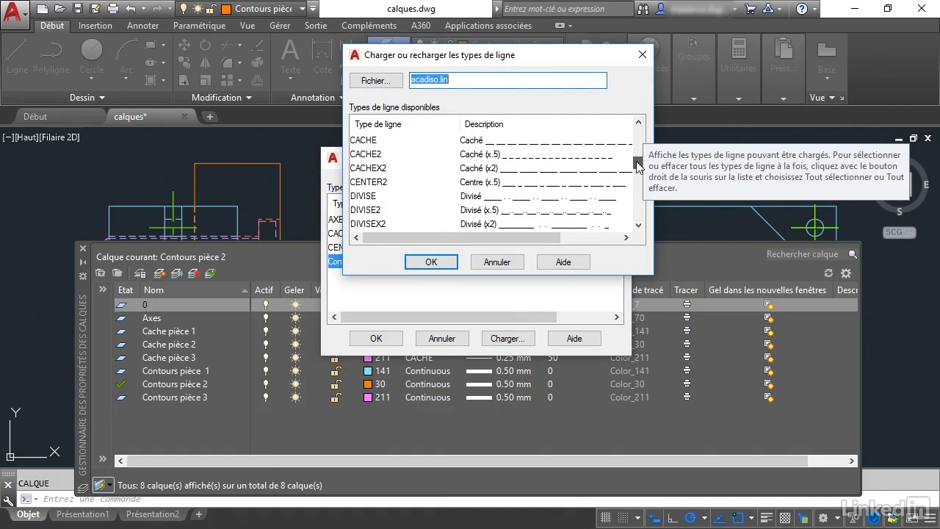
click(363, 196)
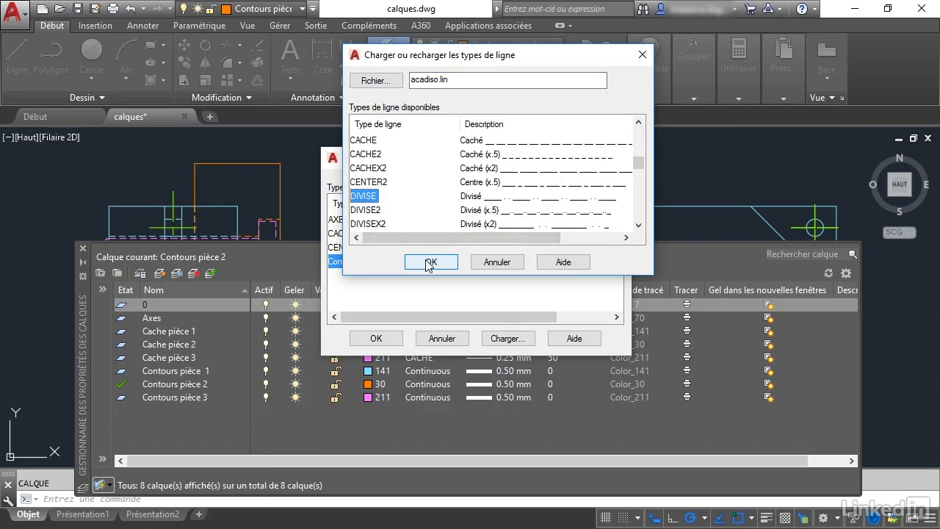
click(431, 263)
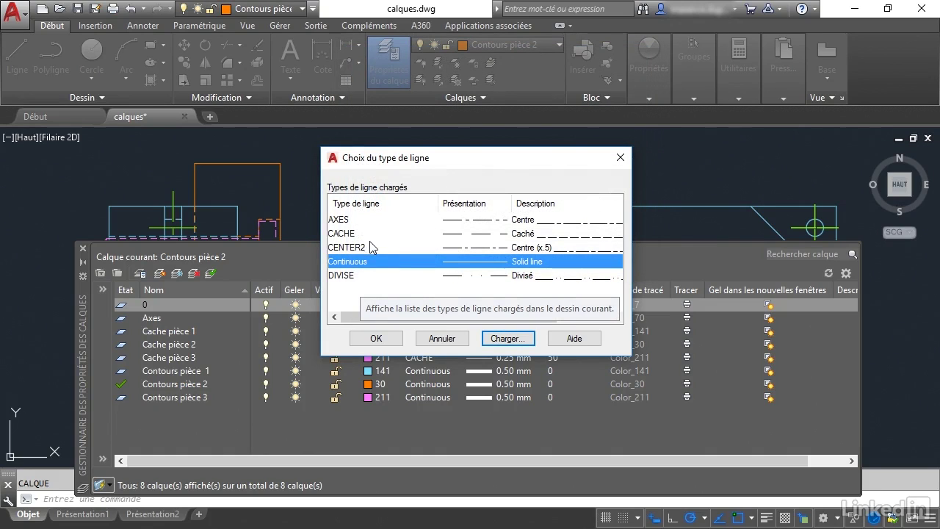
click(360, 276)
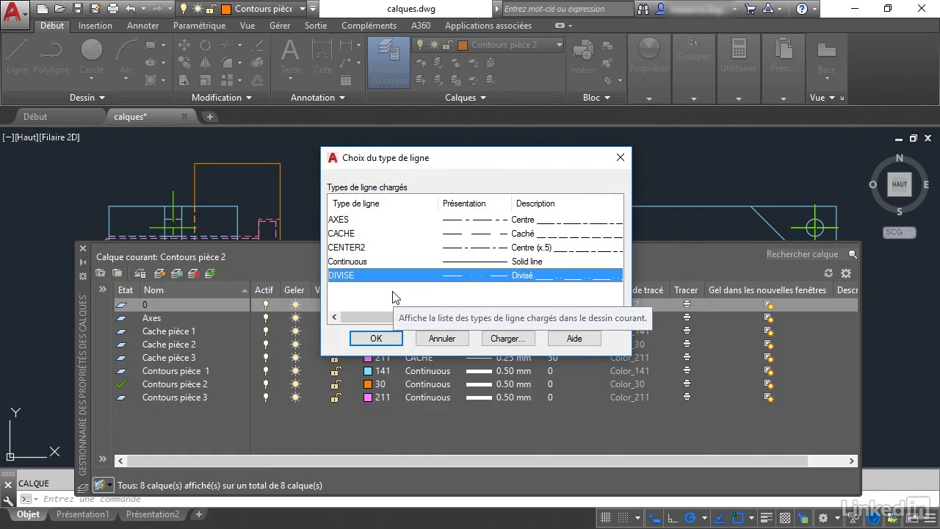
click(376, 340)
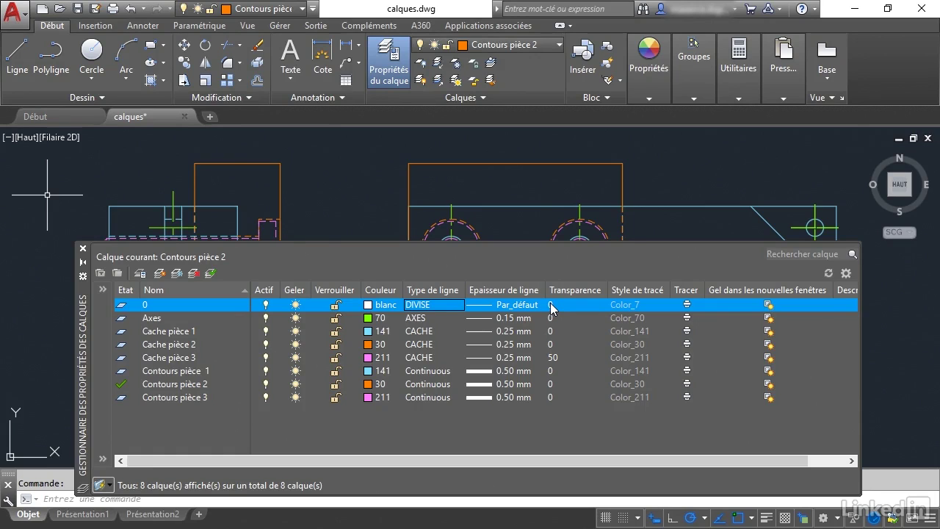
click(550, 303)
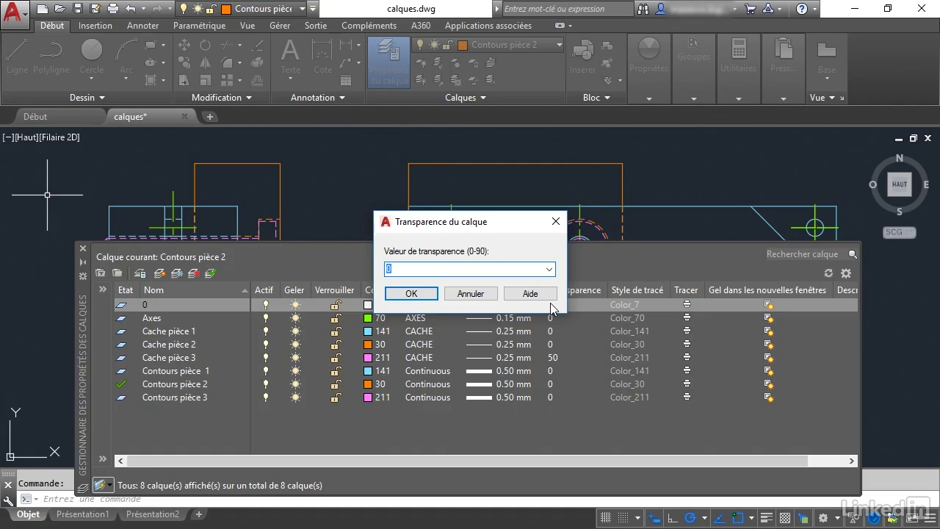
Keep layer 0's transparency at 0, move the manager up, and enable transparency display.
key(Return)
drag(82, 327, 89, 280)
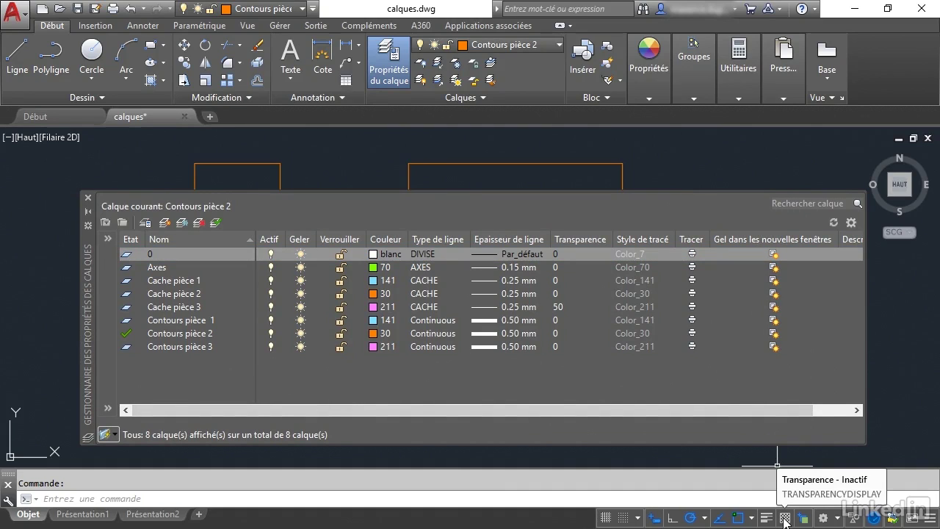
click(784, 516)
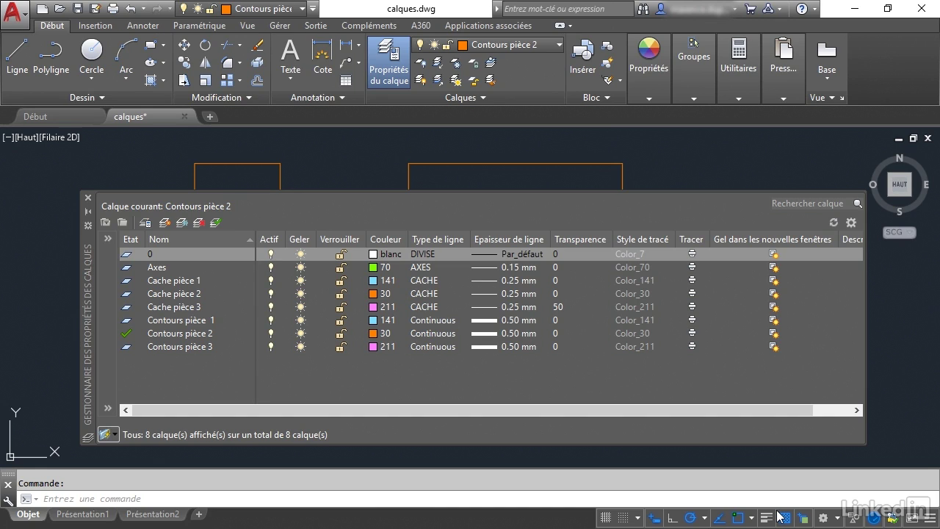
Select the Cache pièce 1 layer in the layer list.
click(692, 280)
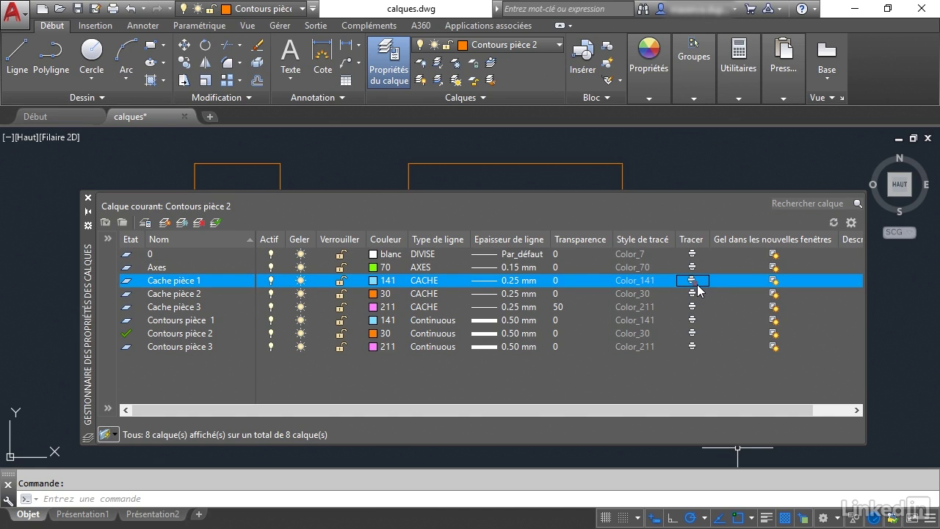
Move the layer manager up-left and sort the layers by colour number.
drag(90, 242, 61, 191)
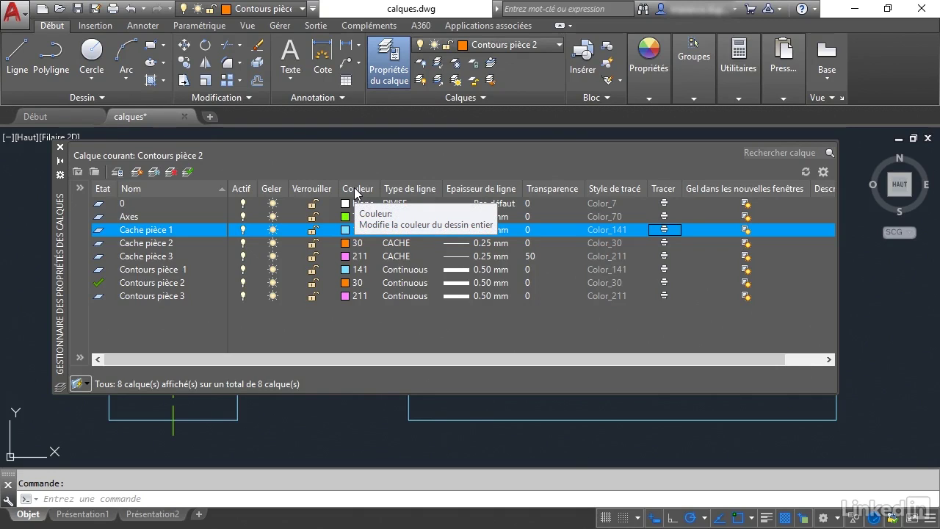
click(355, 191)
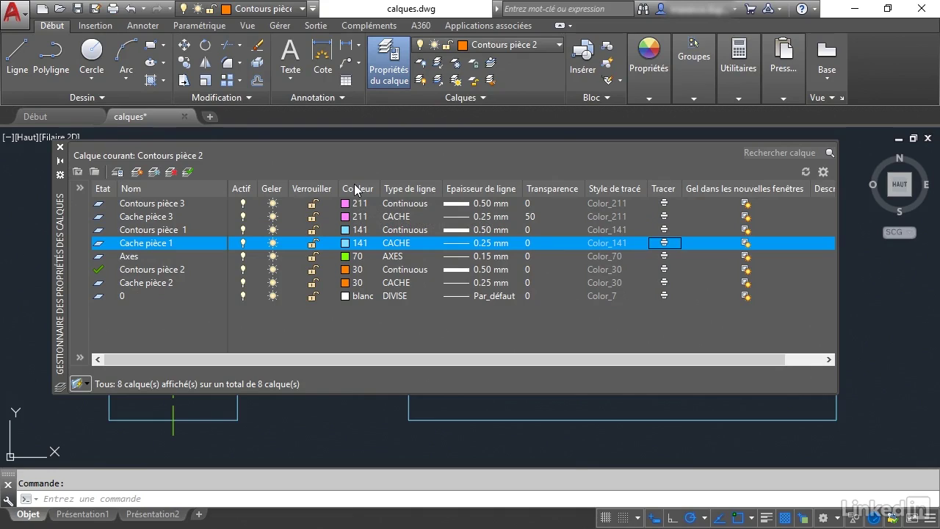
click(355, 190)
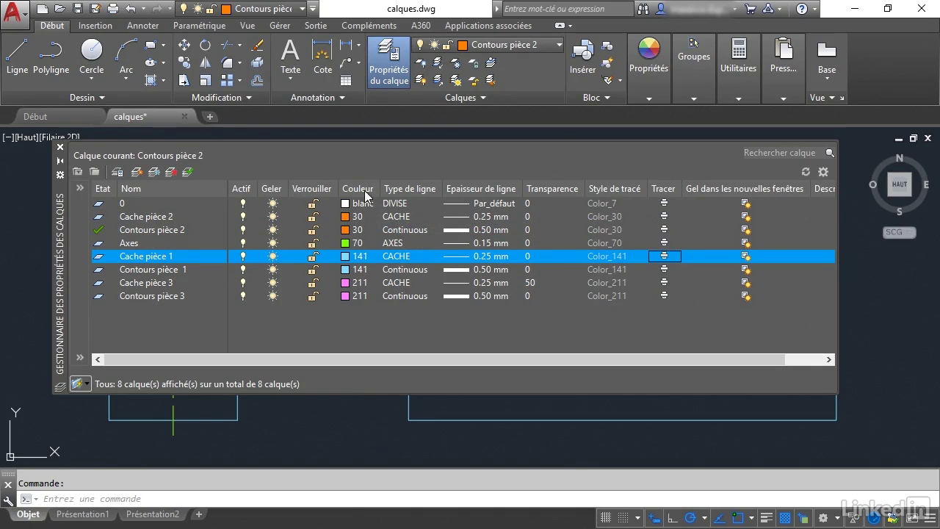
Change the Cache pièce 3 and Contours pièce 3 layers from colour 211 to 171.
click(155, 285)
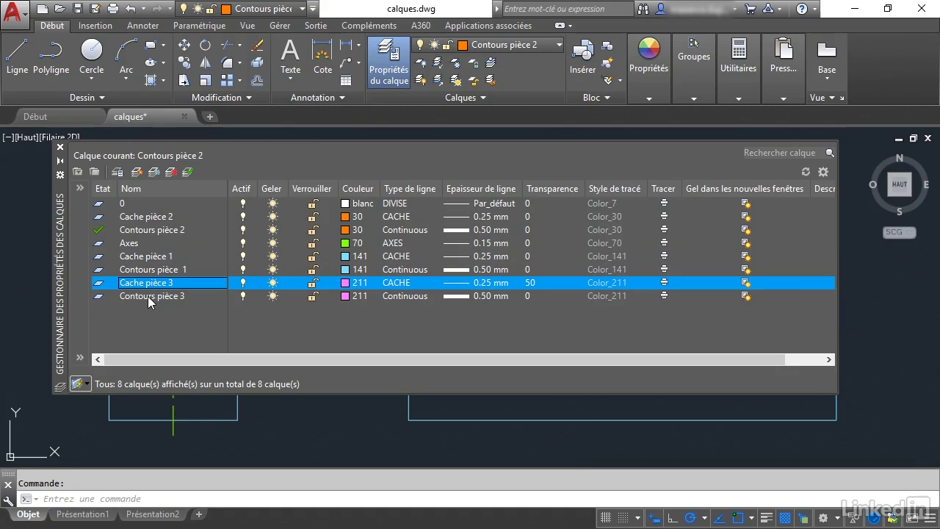
shift+click(151, 297)
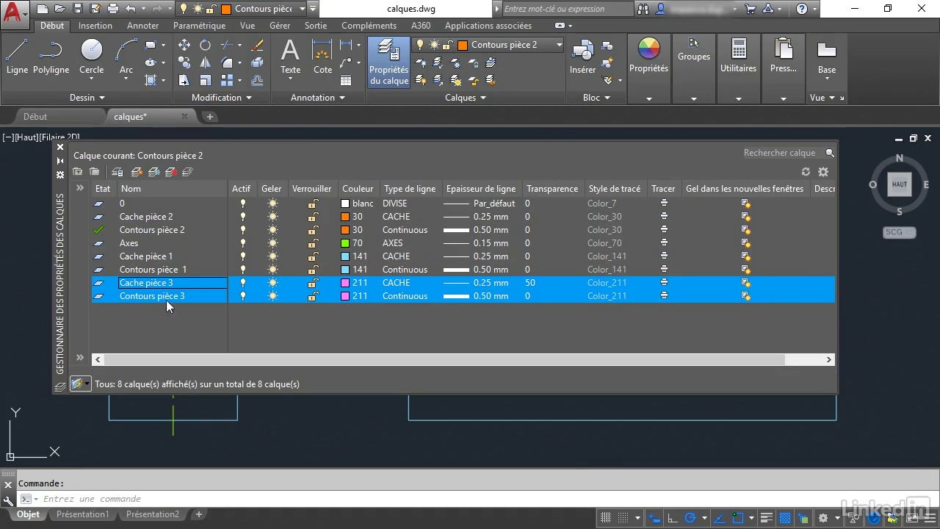
click(346, 287)
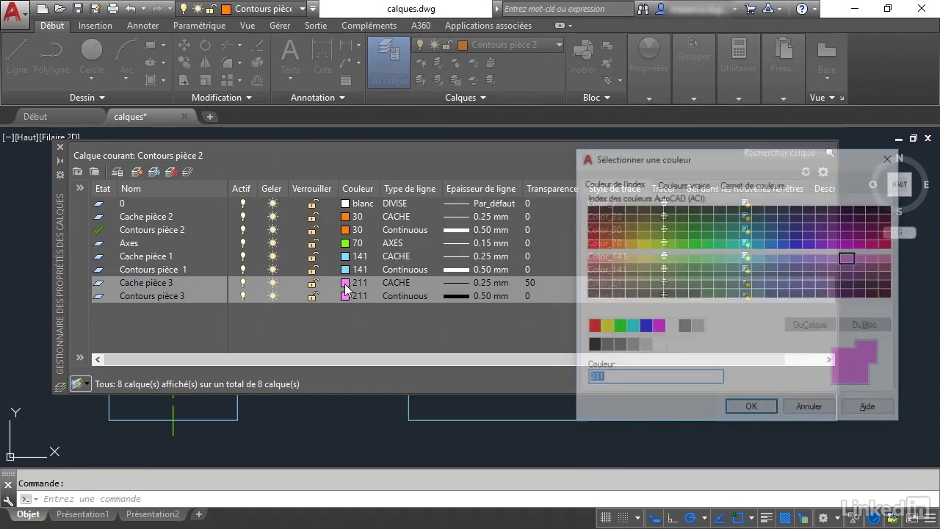
click(798, 257)
click(753, 410)
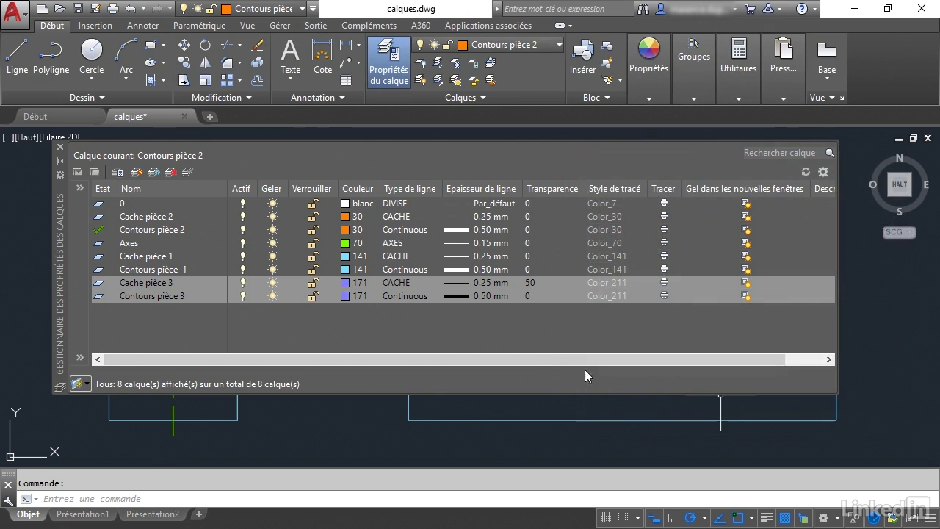
drag(67, 197, 129, 423)
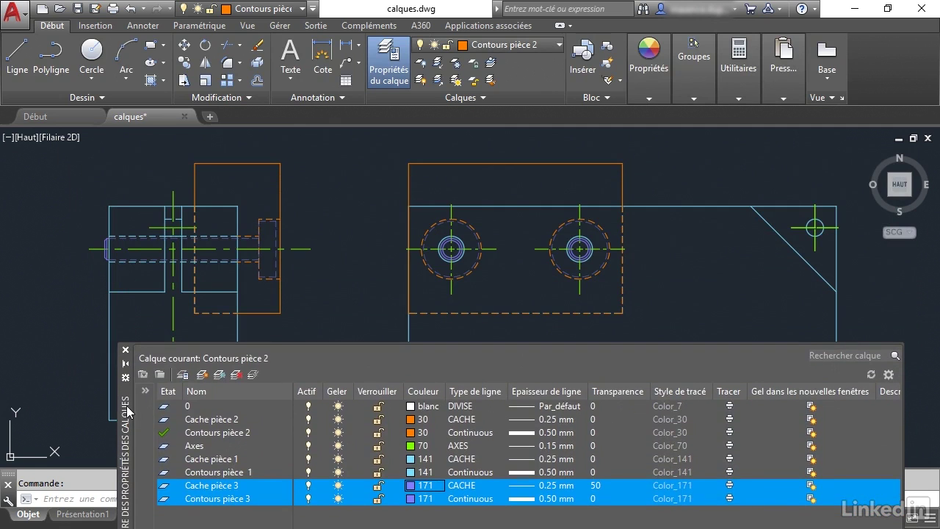
Bring the manager back into view, leave only Cache pièce 3 selected, and close it.
drag(128, 422, 95, 193)
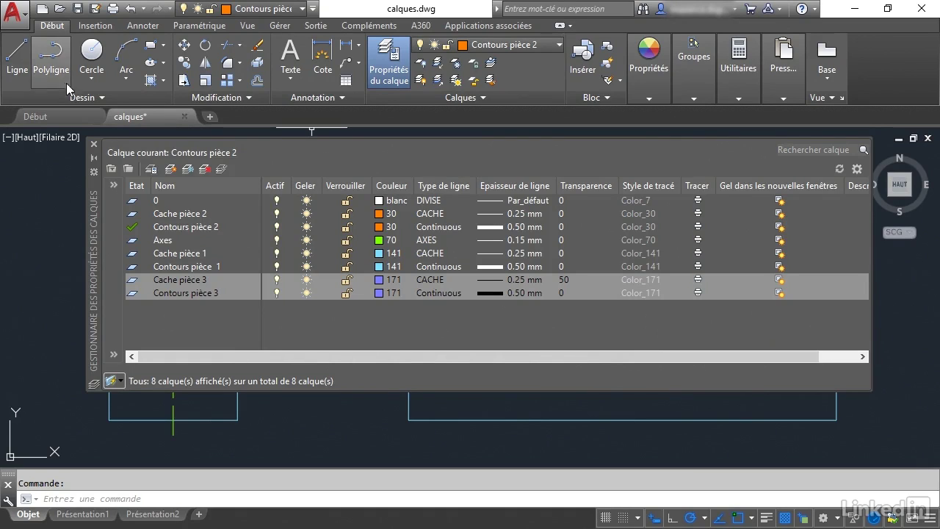
click(315, 326)
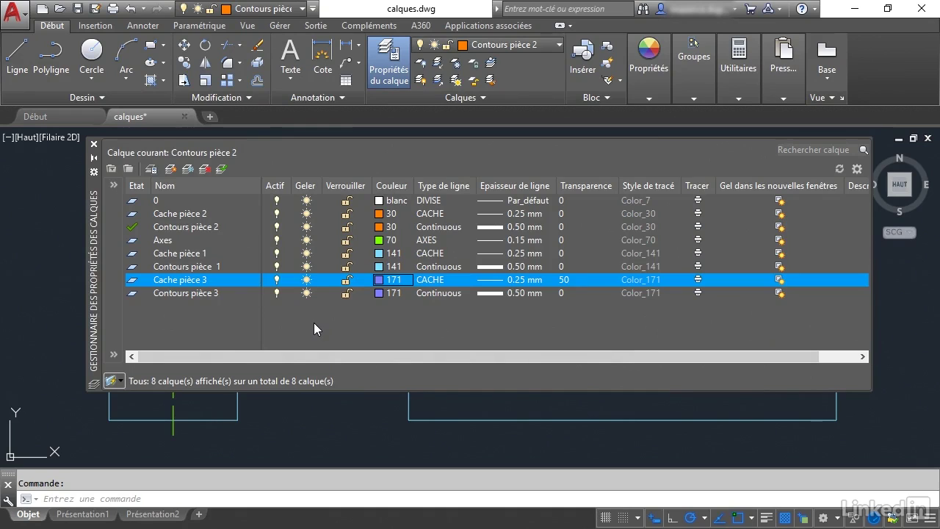
click(94, 144)
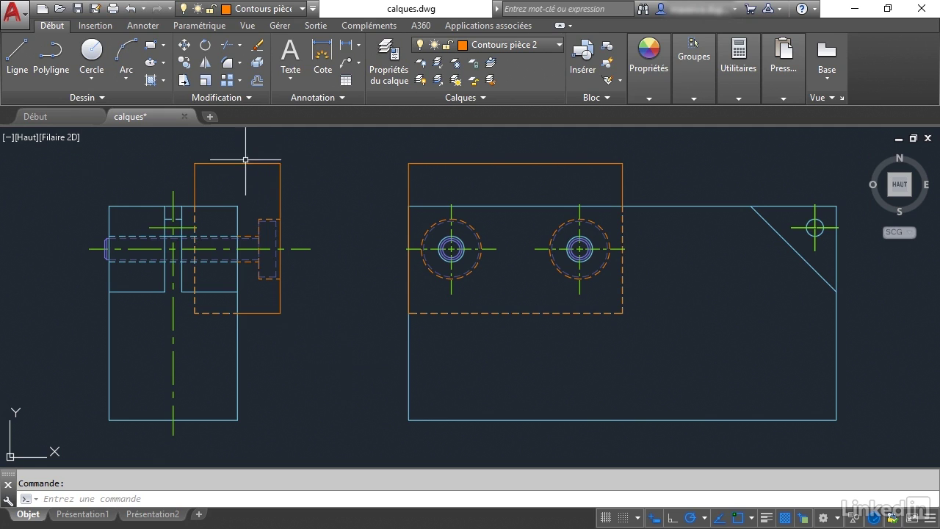
click(173, 337)
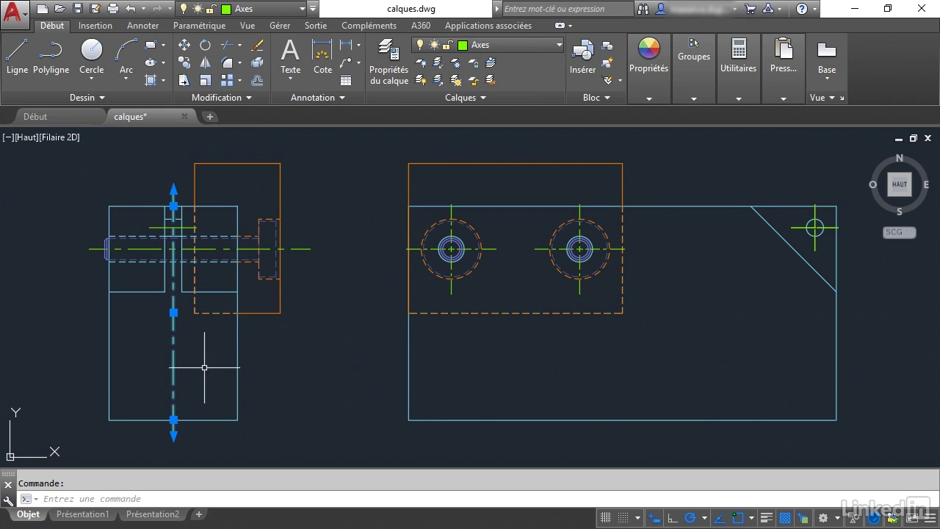
Move the left view's vertical axis line onto the Cache pièce 1 layer.
key(Escape)
click(172, 365)
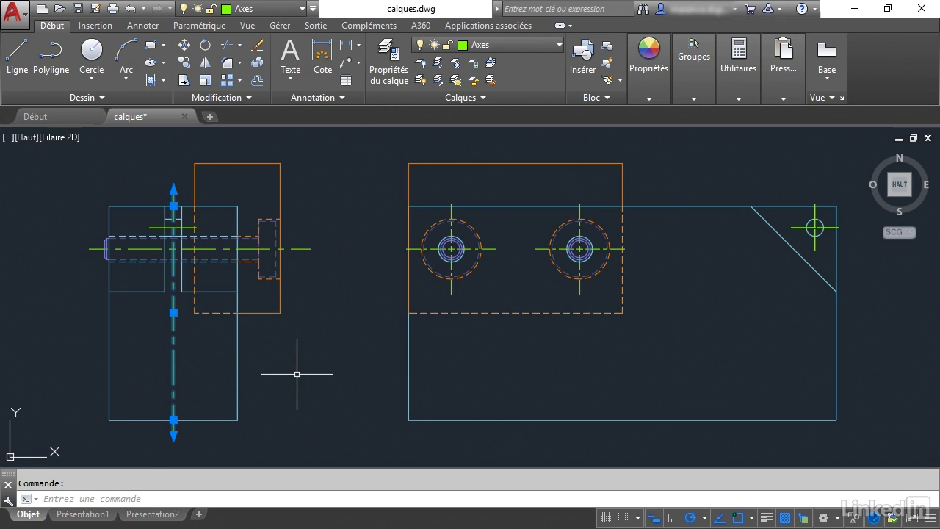
click(539, 42)
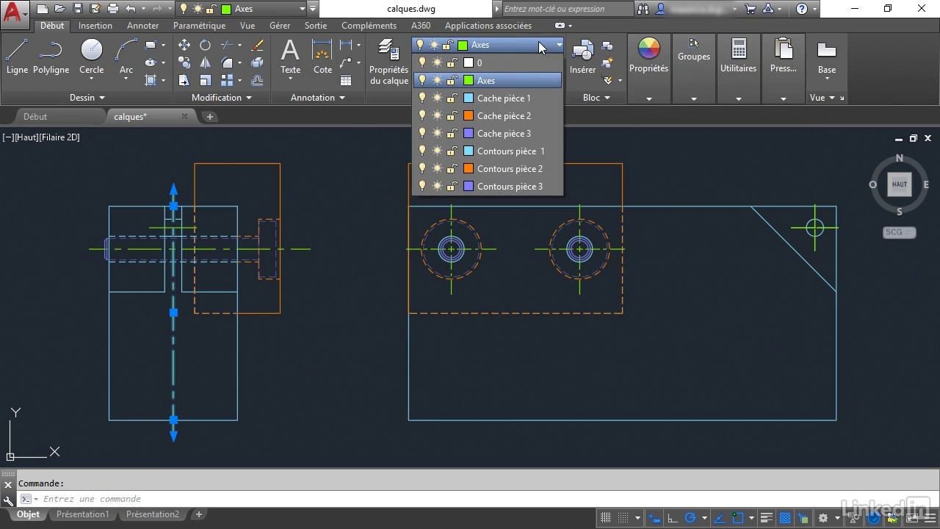
click(520, 98)
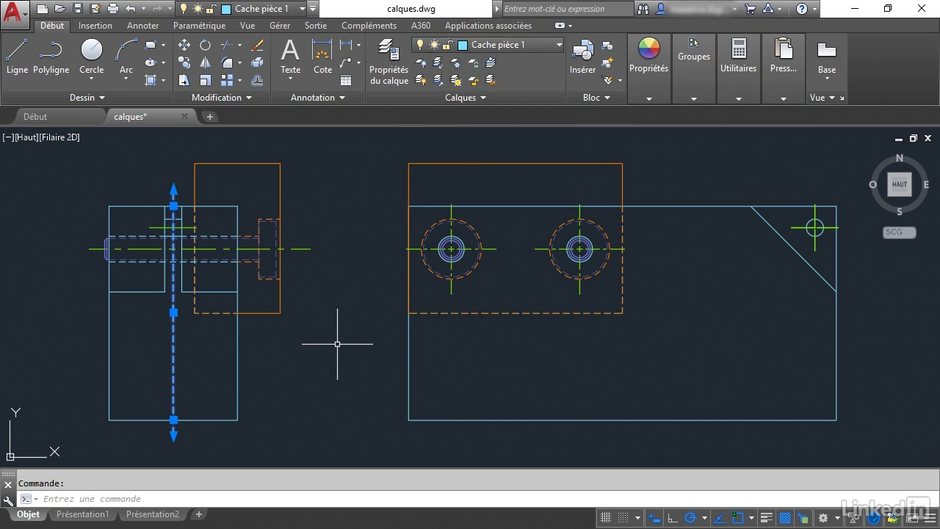
key(ctrl+z)
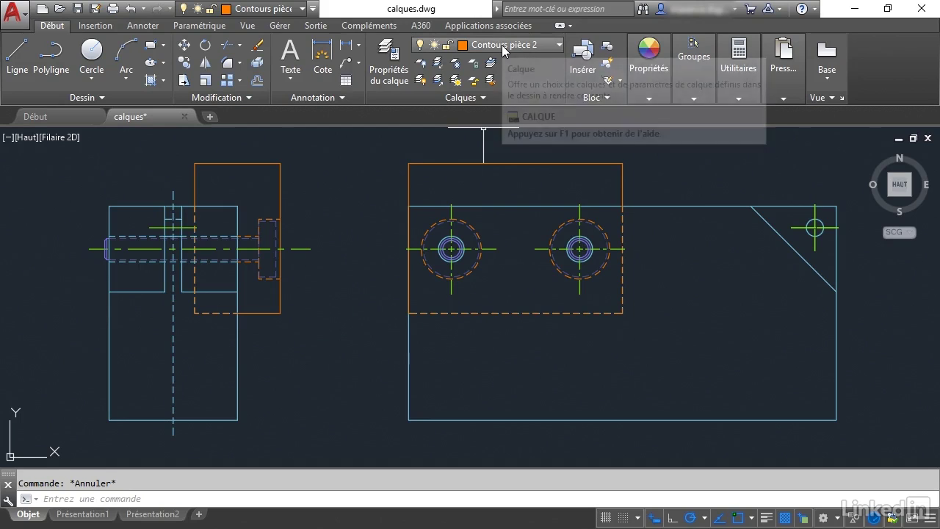
Draw a two-segment orange inverted V between the views on Contours pièce 2.
text(l)
key(Return)
click(336, 258)
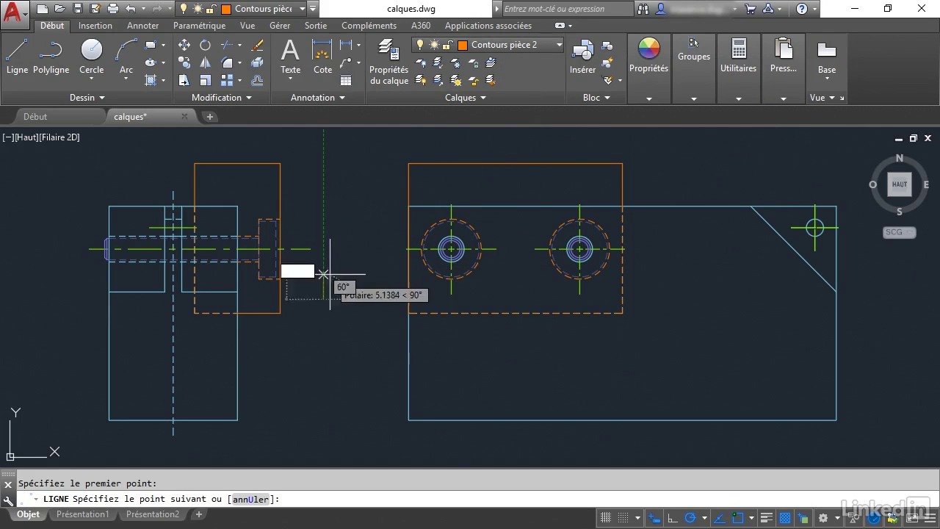
click(358, 295)
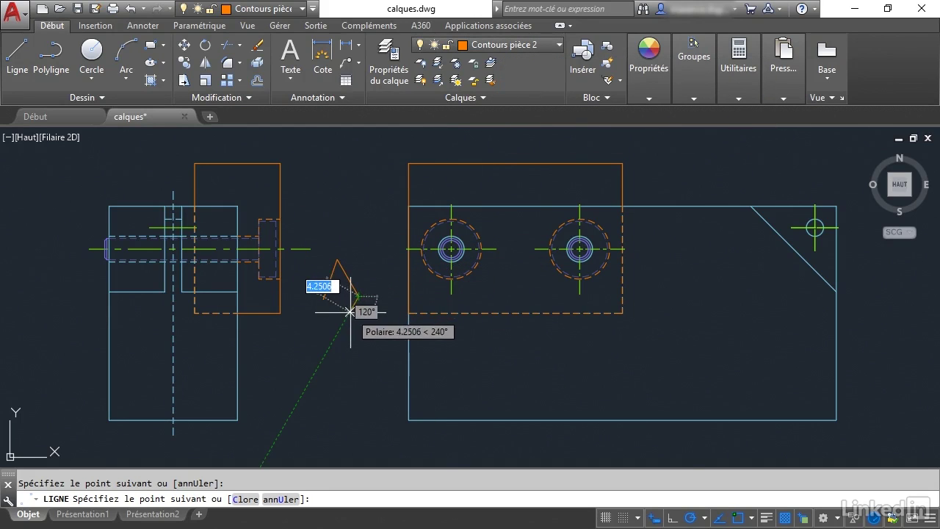
key(Return)
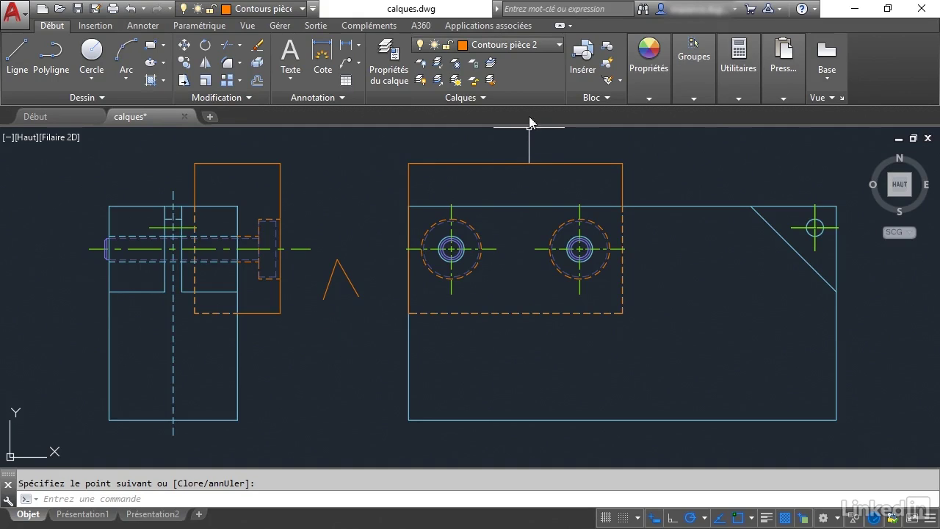
key(Escape)
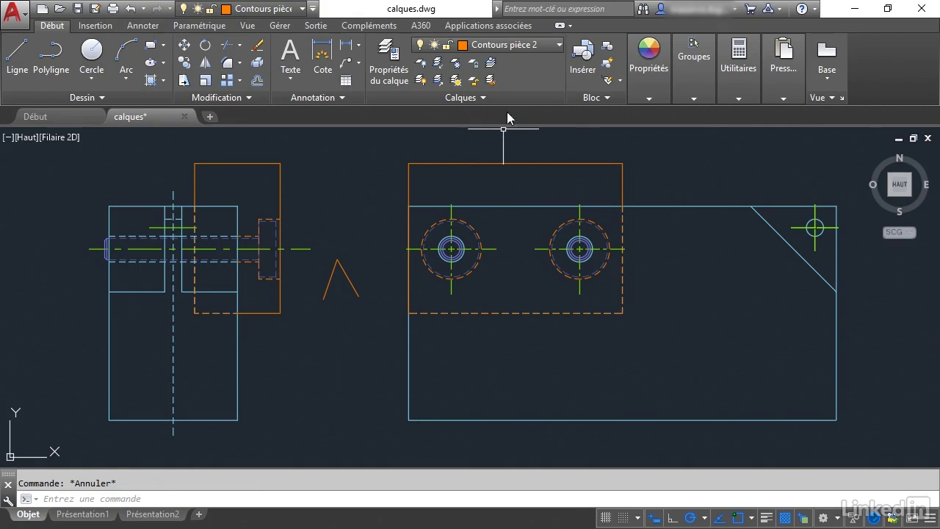
Make Axes the current layer and draw a green two-line inverted V below the orange one.
click(530, 45)
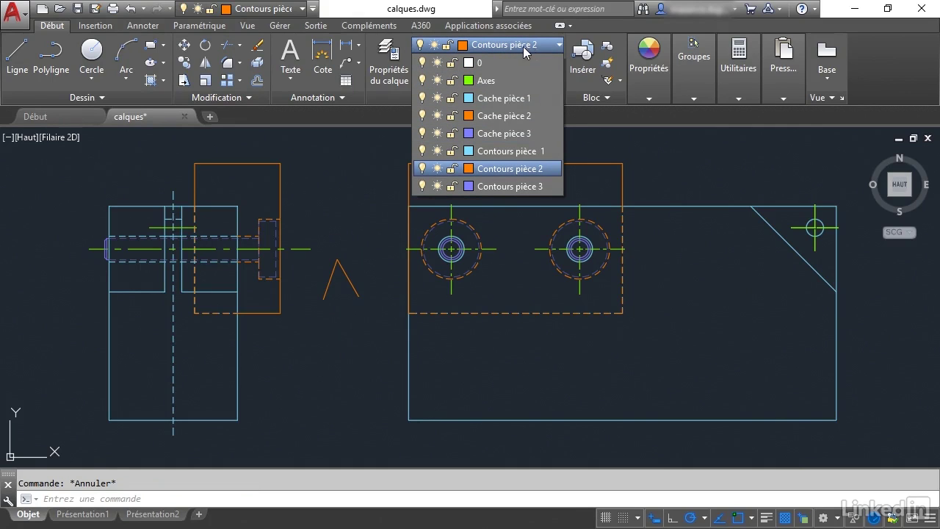
click(509, 74)
text(l)
key(Return)
click(308, 366)
click(337, 334)
click(355, 364)
key(Return)
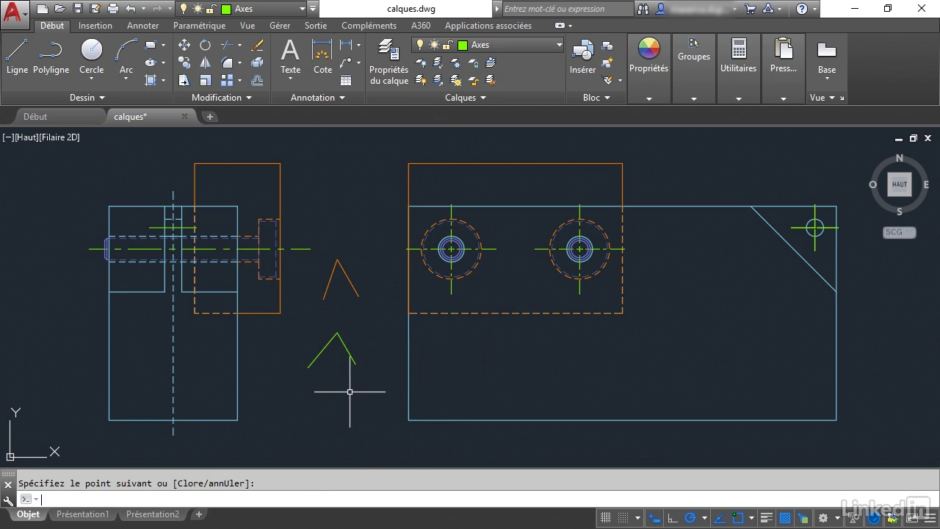